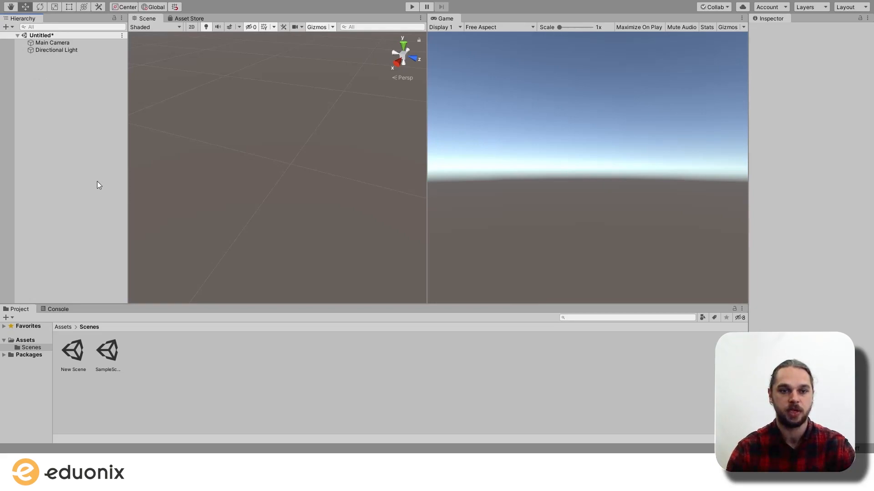
# Add a cube to the scene and move it to about X -11.92, Y -9.74, Z 9.44
pyautogui.hotkey('ctrl', 'z')
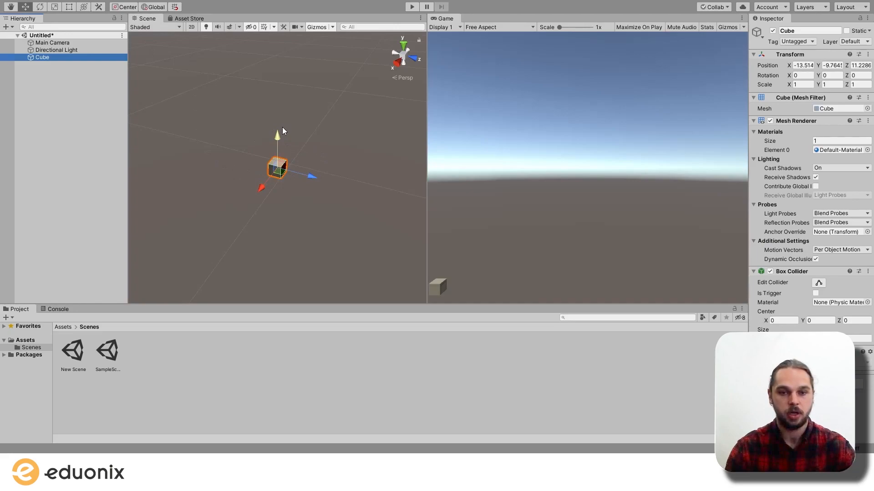
pyautogui.press('q')
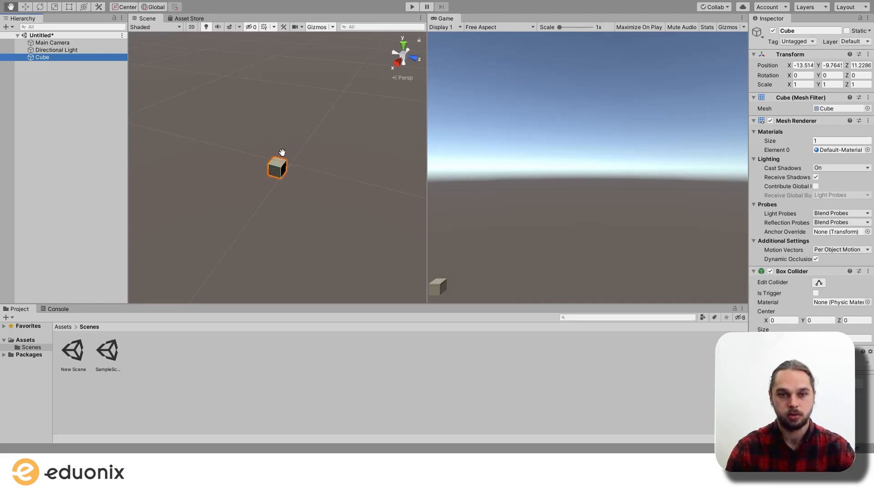
pyautogui.moveTo(286, 185)
pyautogui.mouseDown()
pyautogui.moveTo(220, 184)
pyautogui.moveTo(381, 187)
pyautogui.moveTo(231, 175)
pyautogui.moveTo(333, 201)
pyautogui.moveTo(239, 133)
pyautogui.moveTo(279, 201)
pyautogui.moveTo(318, 198)
pyautogui.moveTo(306, 199)
pyautogui.moveTo(306, 190)
pyautogui.moveTo(275, 201)
pyautogui.moveTo(267, 181)
pyautogui.moveTo(295, 138)
pyautogui.moveTo(248, 202)
pyautogui.moveTo(372, 208)
pyautogui.moveTo(274, 184)
pyautogui.mouseUp()
pyautogui.press('w')
pyautogui.moveTo(240, 148)
pyautogui.mouseDown()
pyautogui.moveTo(232, 58)
pyautogui.moveTo(242, 142)
pyautogui.mouseUp()
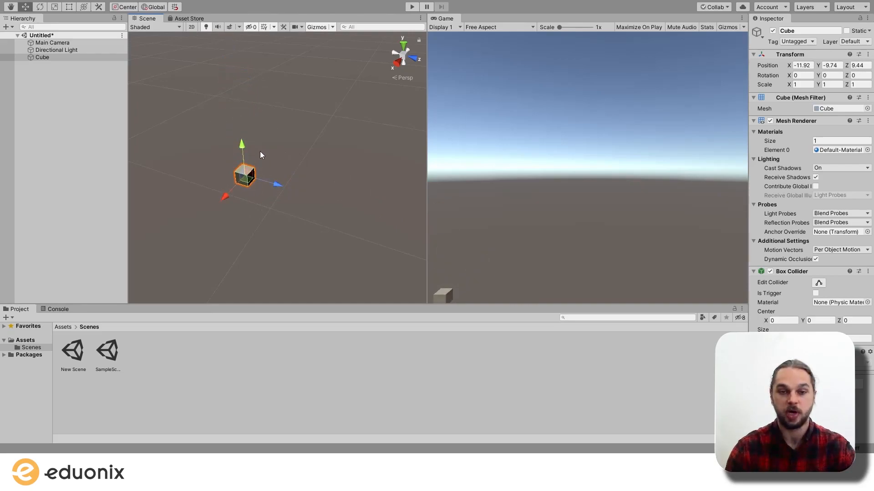
# Try rotating the cube twice with the Rotate tool and undo both rotations
pyautogui.press('e')
pyautogui.moveTo(250, 203); pyautogui.dragTo(264, 177)
pyautogui.moveTo(236, 151)
pyautogui.mouseDown()
pyautogui.moveTo(207, 241)
pyautogui.moveTo(231, 140)
pyautogui.mouseUp()
pyautogui.hotkey('ctrl', 'z')
pyautogui.hotkey('ctrl', 'z')
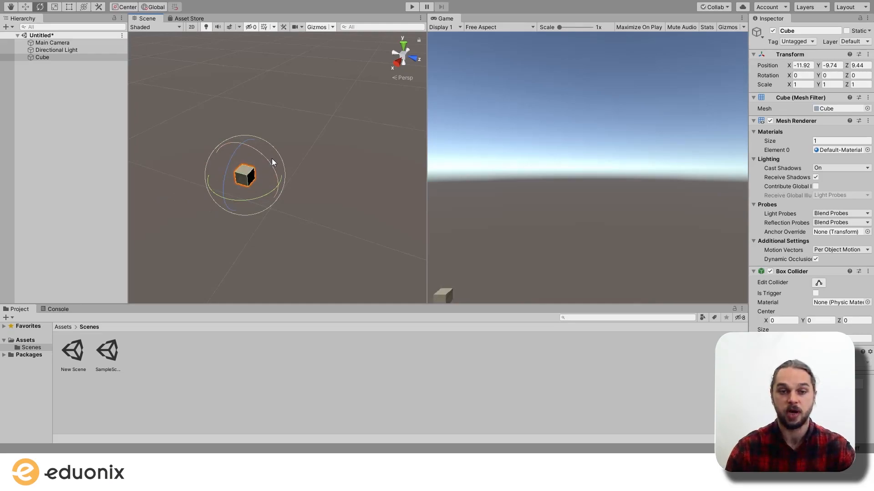
# Try scaling the cube uniformly with the Scale tool and undo the change
pyautogui.press('r')
pyautogui.moveTo(247, 176); pyautogui.dragTo(277, 236)
pyautogui.hotkey('ctrl', 'z')
pyautogui.hotkey('ctrl', 'z')
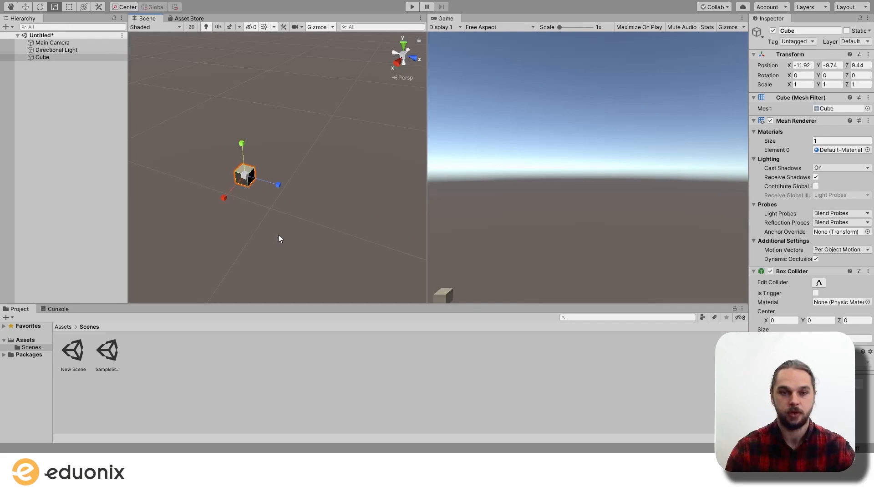
# Try stretching the cube with the Rect tool to a scale of about Y 3.44 and Z 4.04, and undo it
pyautogui.press('t')
pyautogui.scroll(8, 246, 195)
pyautogui.moveTo(217, 228); pyautogui.dragTo(312, 172, button='right')
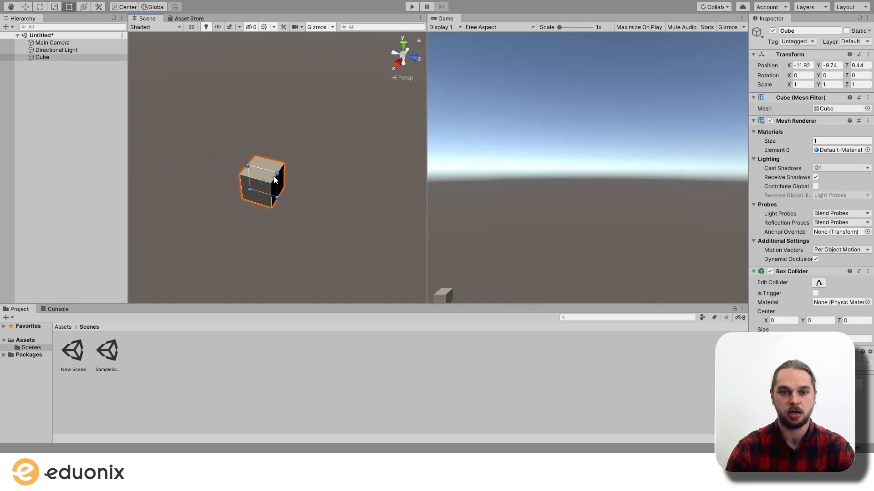
pyautogui.moveTo(278, 173); pyautogui.dragTo(191, 213)
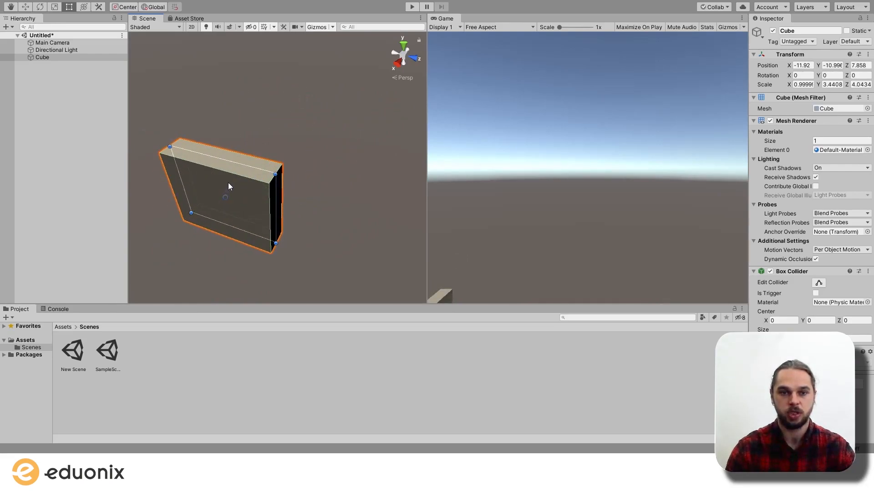
pyautogui.hotkey('ctrl', 'z')
# Move the cube along its axes with the Move tool to about X -12.7, Y -10.01, Z 9.36
pyautogui.press('y')
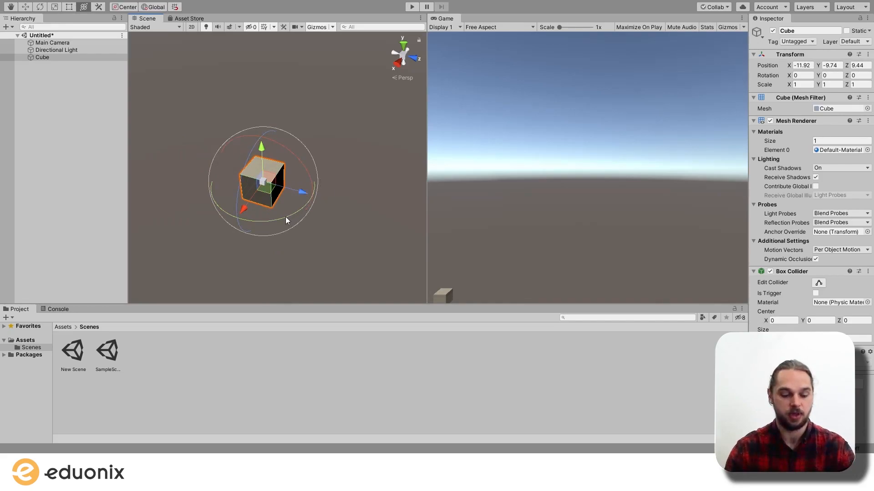
pyautogui.moveTo(251, 216); pyautogui.dragTo(259, 209, button='middle')
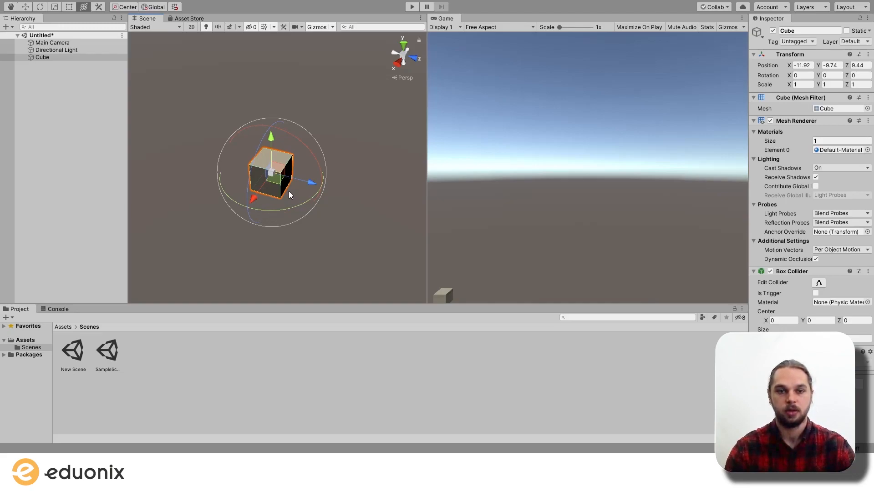
pyautogui.press('e')
pyautogui.press('w')
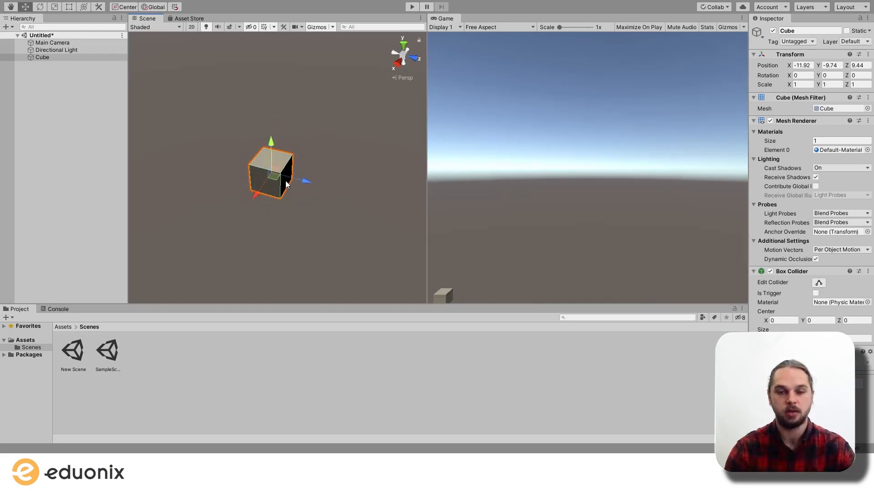
pyautogui.moveTo(299, 178); pyautogui.dragTo(265, 194)
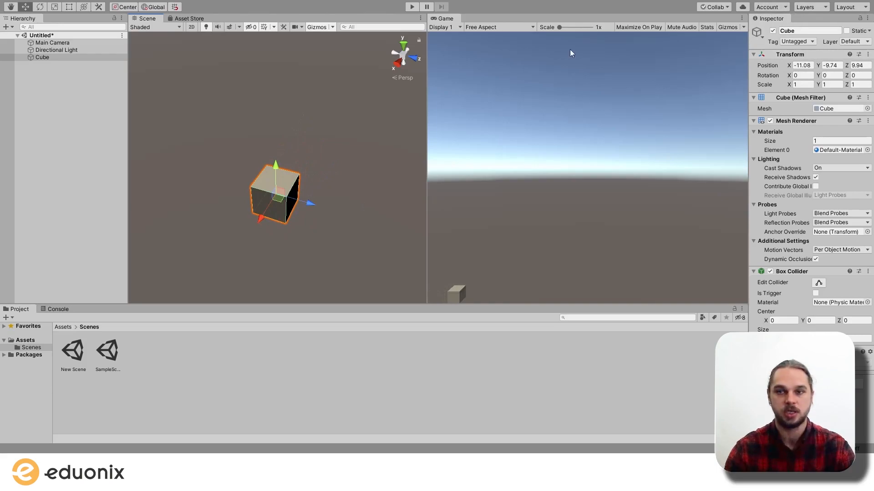
pyautogui.click(792, 29)
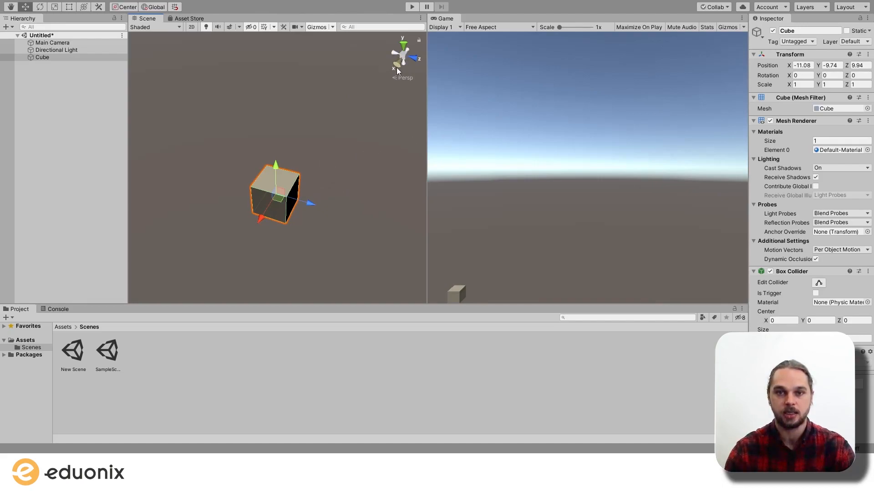
pyautogui.moveTo(257, 219); pyautogui.dragTo(241, 237)
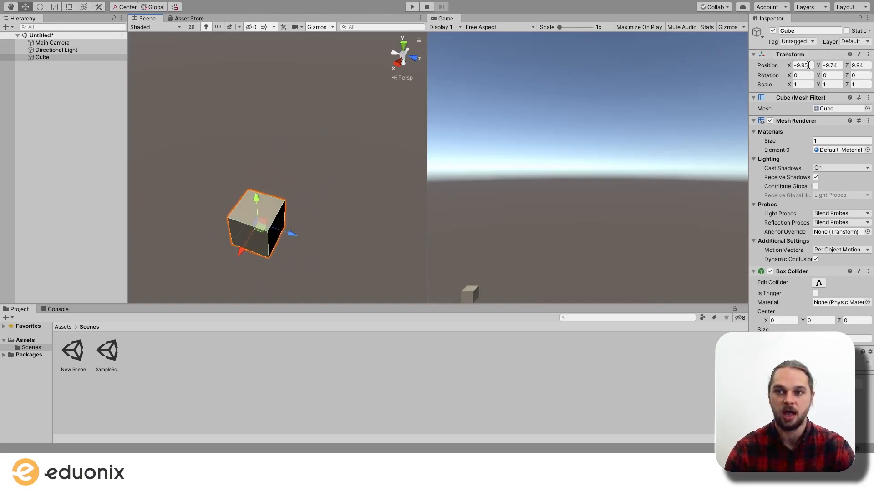
pyautogui.moveTo(245, 252); pyautogui.dragTo(264, 166)
pyautogui.moveTo(326, 169)
pyautogui.mouseDown()
pyautogui.moveTo(370, 179)
pyautogui.moveTo(309, 166)
pyautogui.mouseUp()
pyautogui.moveTo(281, 130)
pyautogui.mouseDown()
pyautogui.moveTo(279, 68)
pyautogui.moveTo(278, 141)
pyautogui.moveTo(278, 131)
pyautogui.mouseUp()
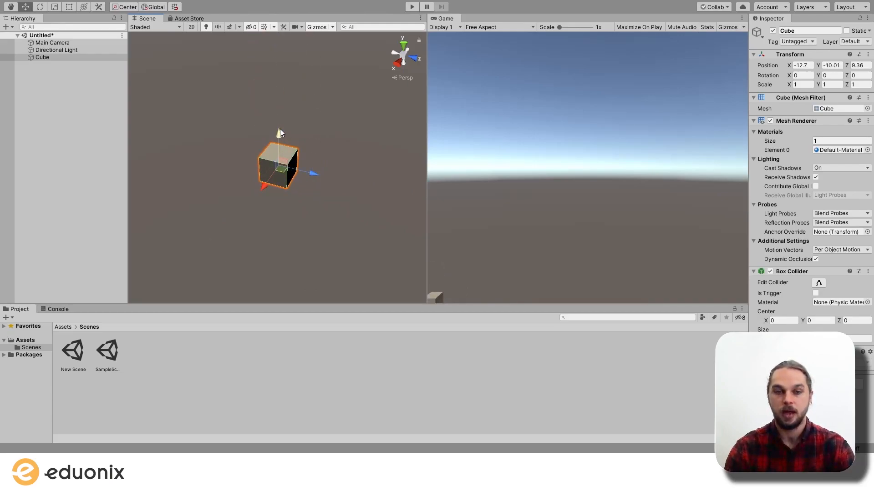
# Rotate the cube about the Y axis to about 81.4 degrees, undo the extra rotation past that angle, and deselect the cube
pyautogui.press('e')
pyautogui.moveTo(289, 190); pyautogui.dragTo(184, 195)
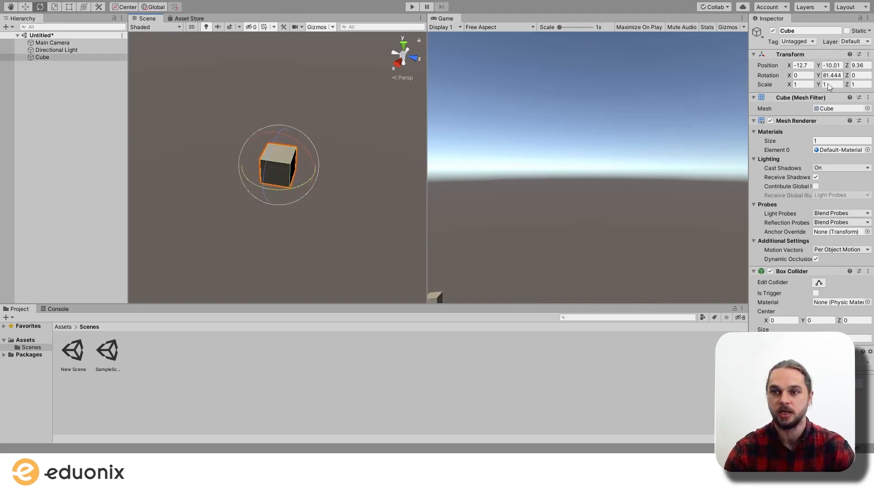
pyautogui.moveTo(279, 193); pyautogui.dragTo(304, 215)
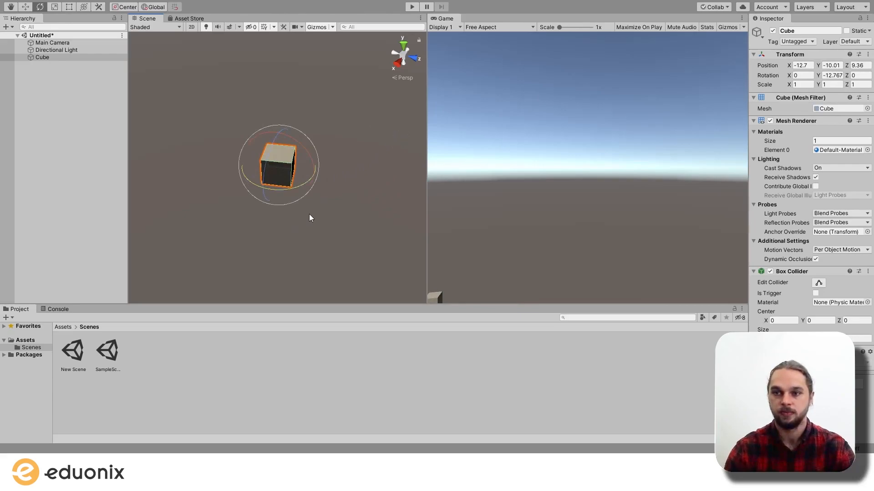
pyautogui.hotkey('ctrl', 'z')
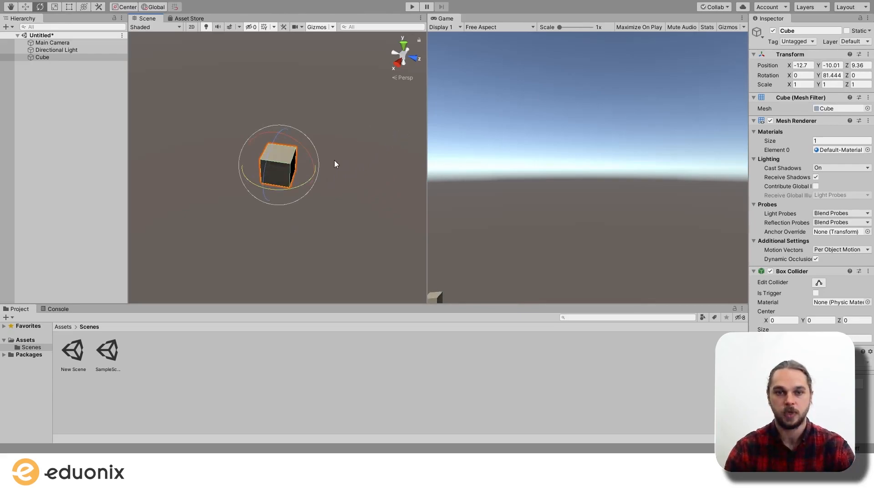
pyautogui.click(46, 89)
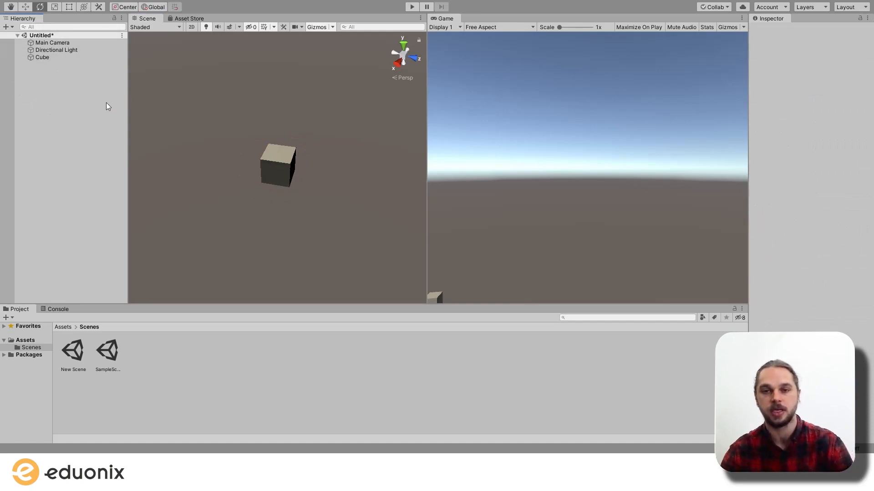
# Add a sphere as a child of the cube and move it beside the cube to about X -2.63, Y 0, Z 0.4
pyautogui.click(47, 58)
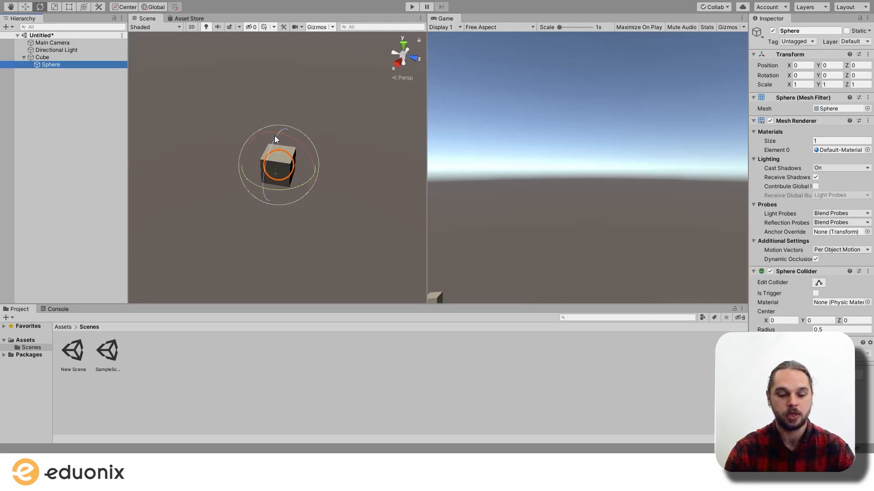
pyautogui.press('w')
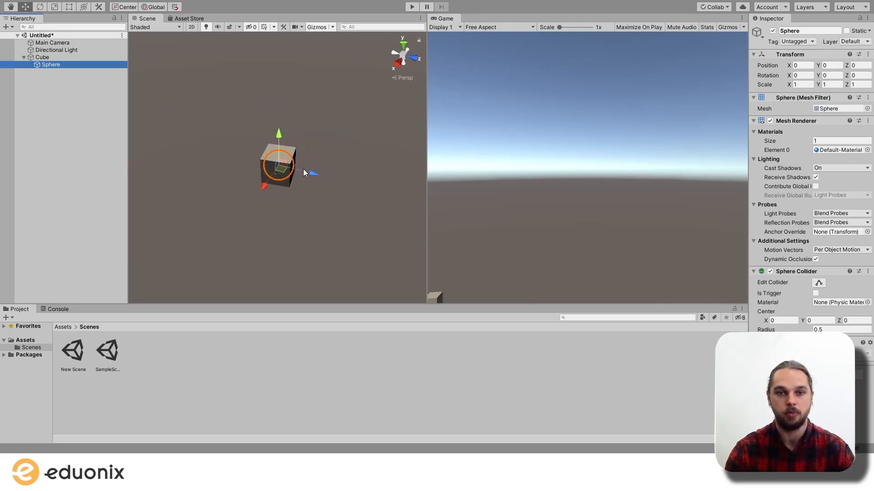
pyautogui.moveTo(307, 174); pyautogui.dragTo(378, 179)
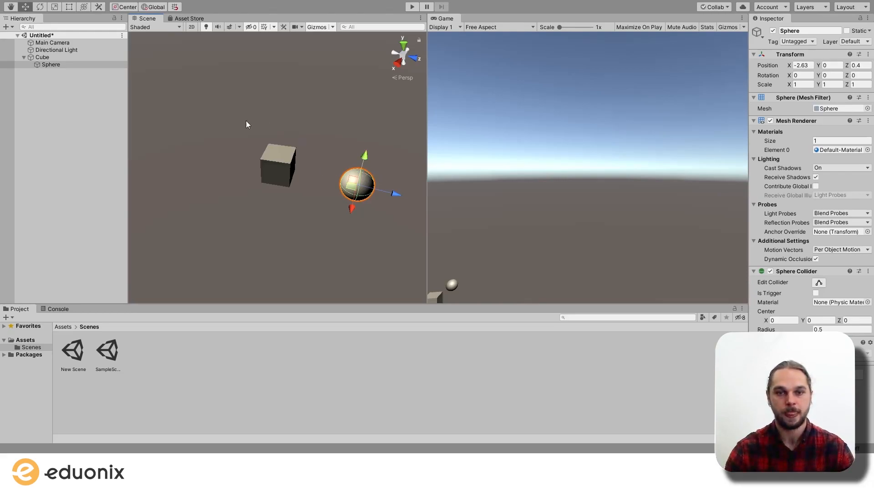
# Compare where the parent cube's Rotate handle sits in Pivot mode and in Center mode
pyautogui.click(47, 58)
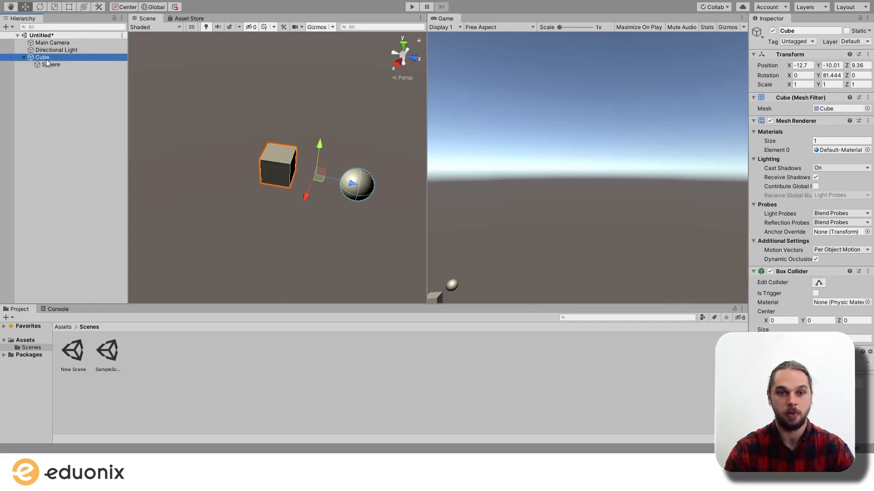
pyautogui.press('e')
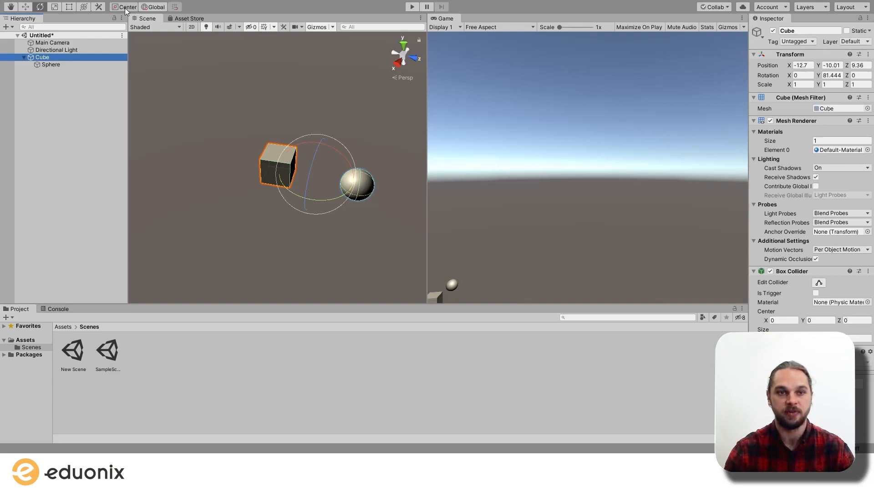
pyautogui.click(154, 7)
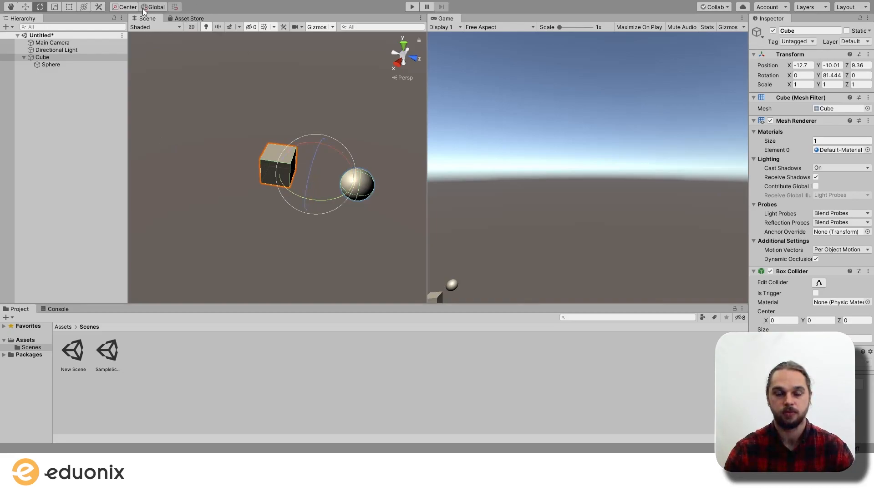
pyautogui.click(119, 7)
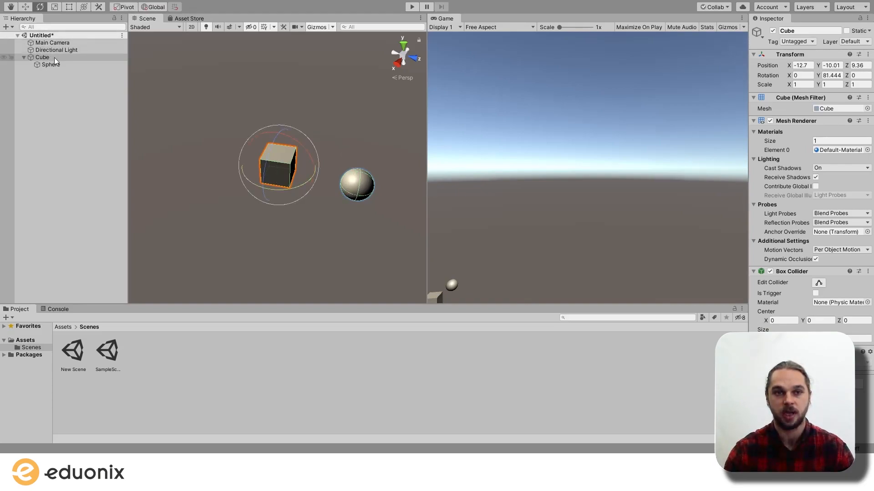
pyautogui.click(123, 7)
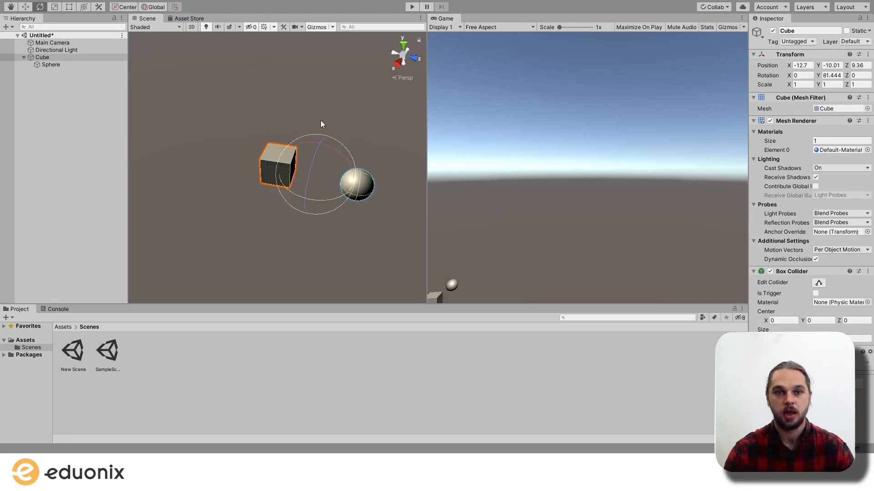
# Rotate the cube with its child sphere slightly about their common center, and about the cube's pivot to a Y rotation of about 77.3
pyautogui.click(48, 64)
pyautogui.click(46, 58)
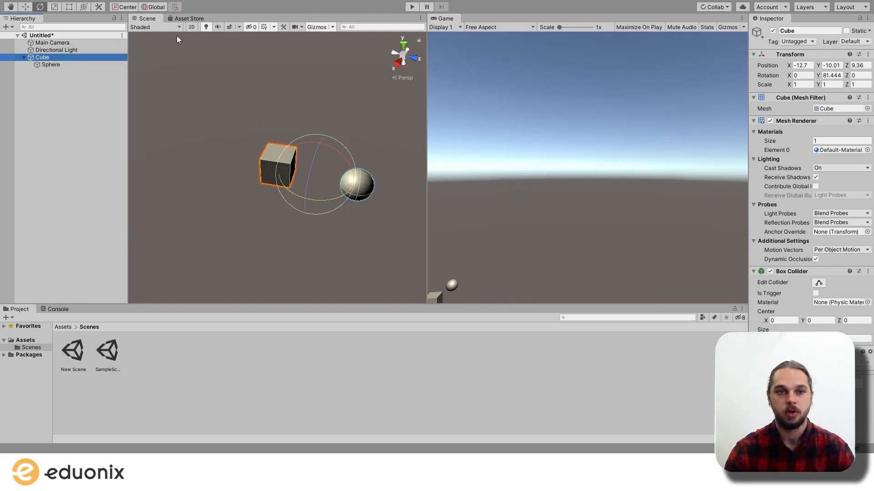
pyautogui.moveTo(296, 192); pyautogui.dragTo(308, 170)
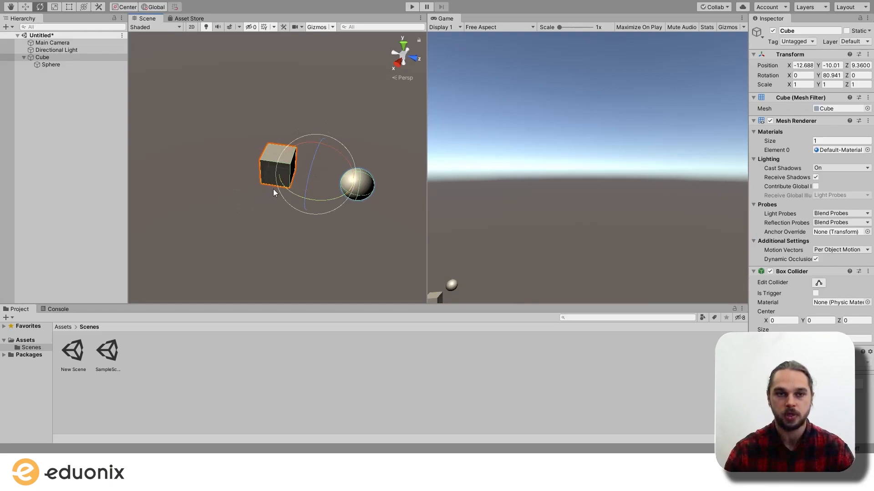
pyautogui.click(127, 7)
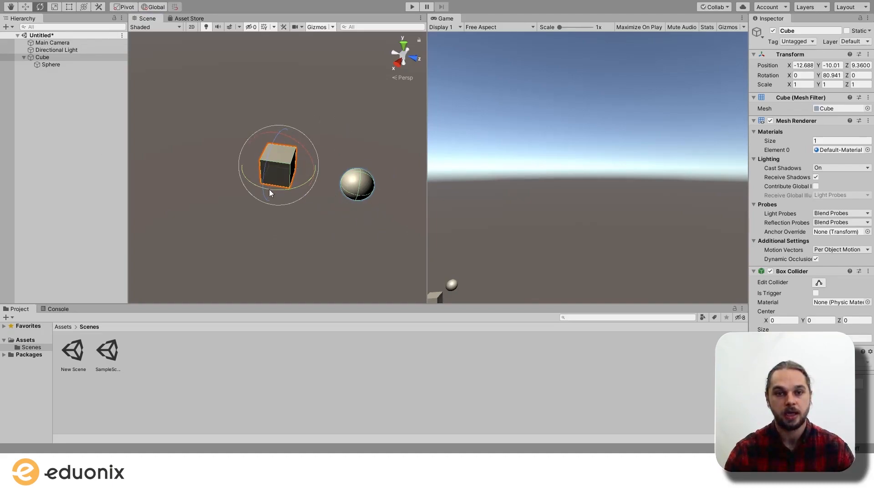
pyautogui.moveTo(275, 190)
pyautogui.mouseDown()
pyautogui.moveTo(384, 177)
pyautogui.moveTo(596, 177)
pyautogui.moveTo(342, 186)
pyautogui.moveTo(280, 198)
pyautogui.mouseUp()
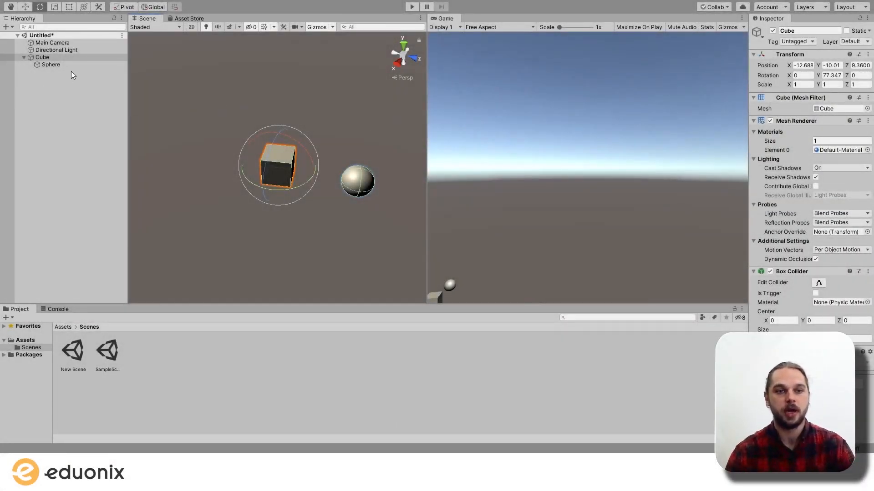
# Compare the transform values and handle positions of the child sphere and the parent cube by selecting each in turn
pyautogui.click(57, 66)
pyautogui.click(54, 58)
pyautogui.click(53, 65)
pyautogui.click(54, 57)
pyautogui.click(53, 65)
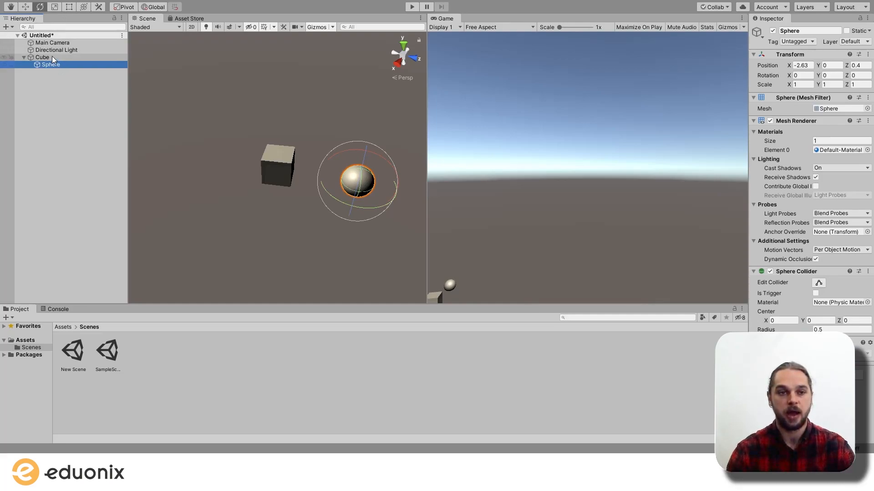
pyautogui.click(51, 58)
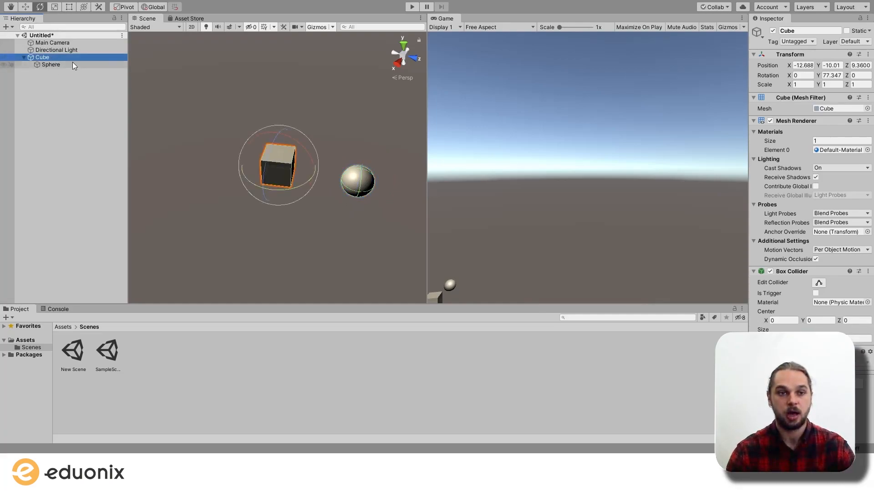
# Save the cube with its child sphere as a prefab in the Scenes folder and rename the scene's cube to PrefabCube
pyautogui.moveTo(44, 57); pyautogui.dragTo(170, 371)
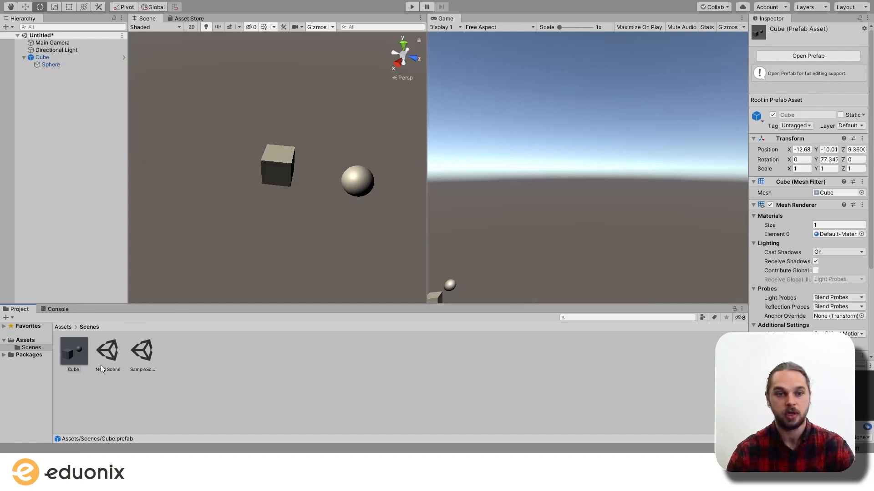
pyautogui.click(49, 58)
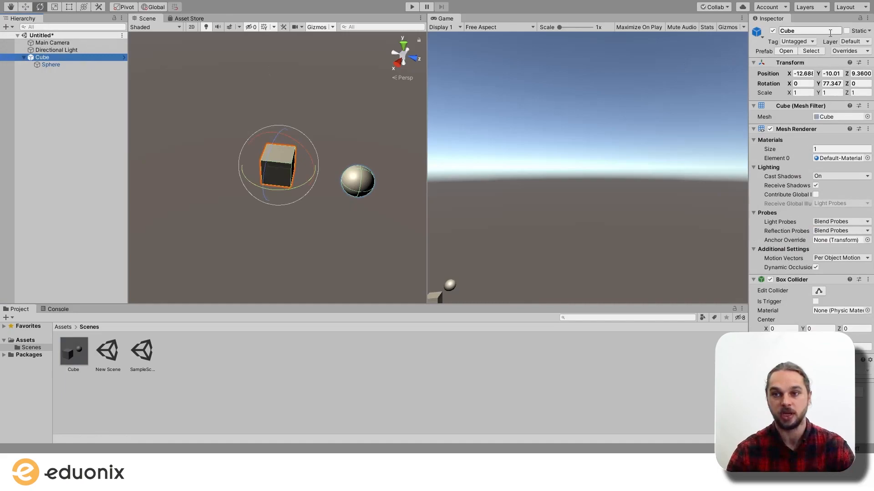
pyautogui.click(830, 31)
pyautogui.write('PrefabCube')
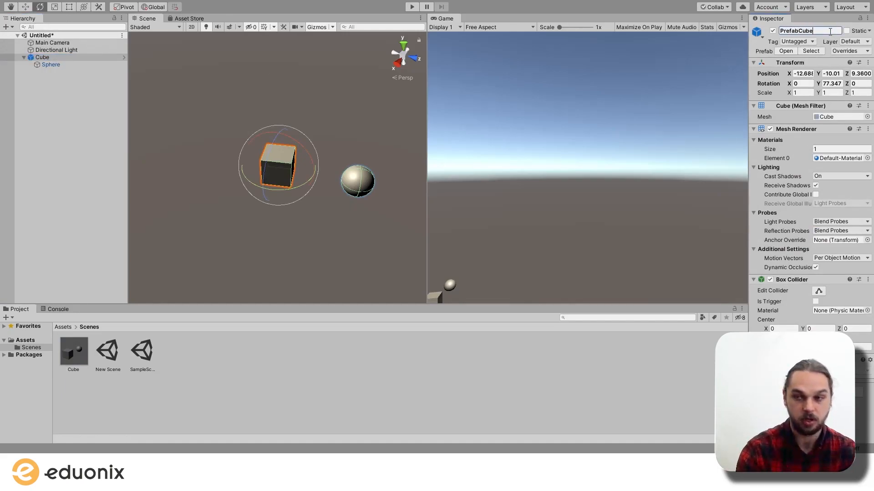
pyautogui.press('Return')
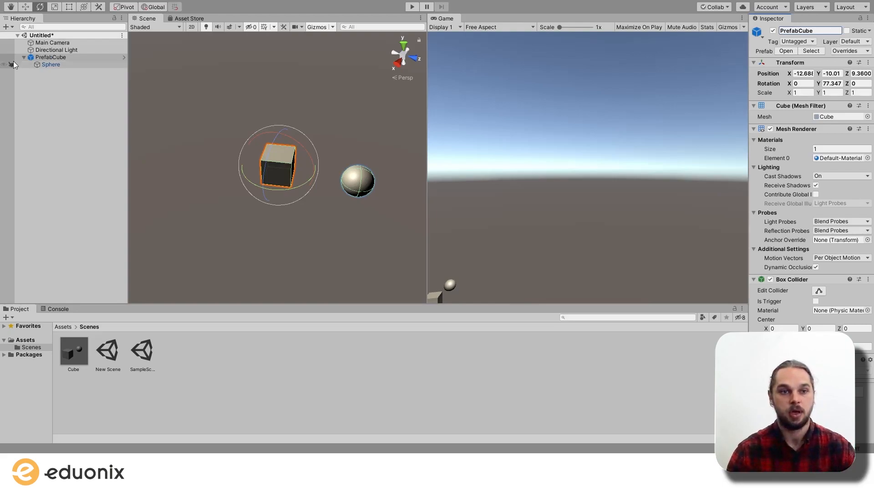
# Delete the Cube prefab asset and save the PrefabCube object as a prefab in the Scenes folder instead
pyautogui.click(75, 362)
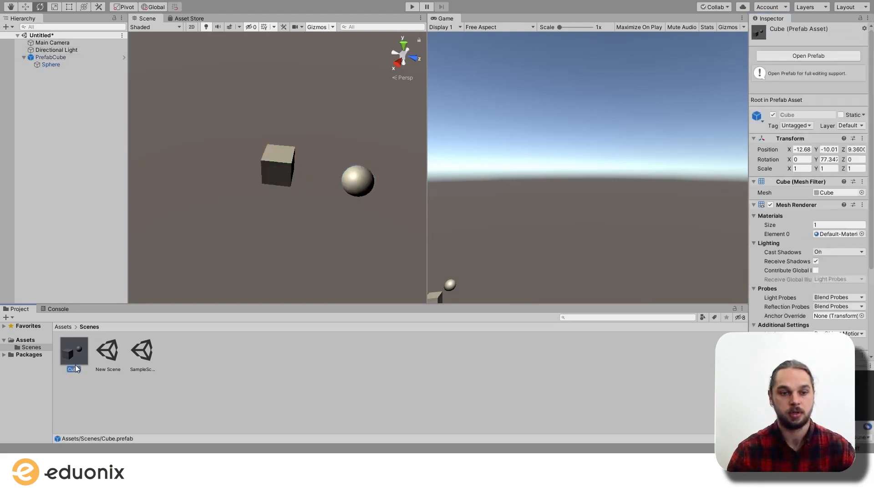
pyautogui.press('Delete')
pyautogui.click(472, 239)
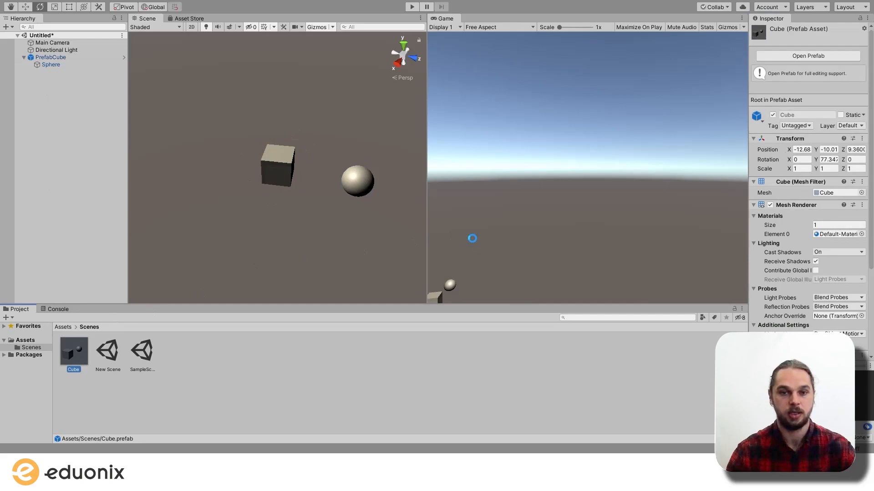
pyautogui.moveTo(59, 59); pyautogui.dragTo(160, 357)
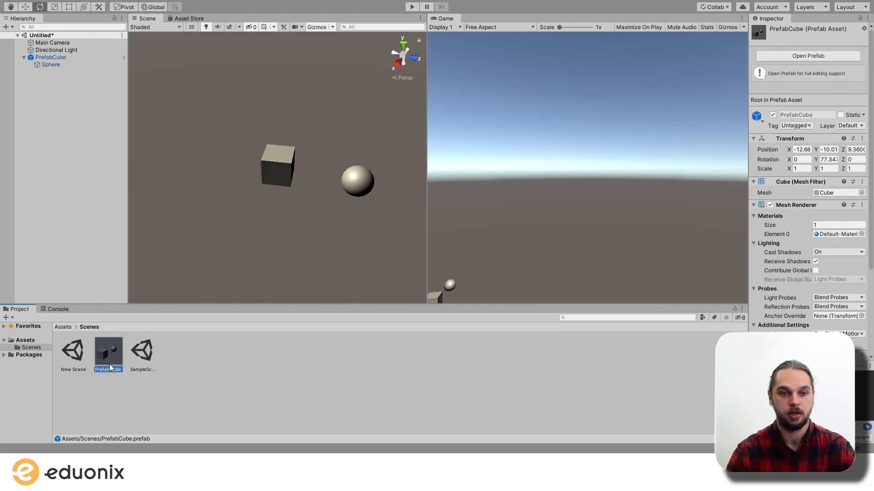
# Add two more PrefabCube instances to the scene, one at about X -15.87 and the other at about X -9.75
pyautogui.moveTo(111, 357); pyautogui.dragTo(88, 123)
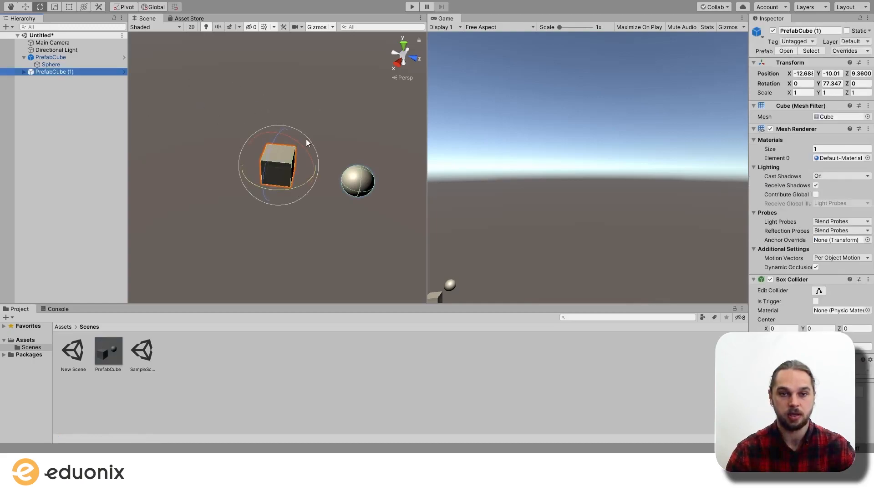
pyautogui.press('w')
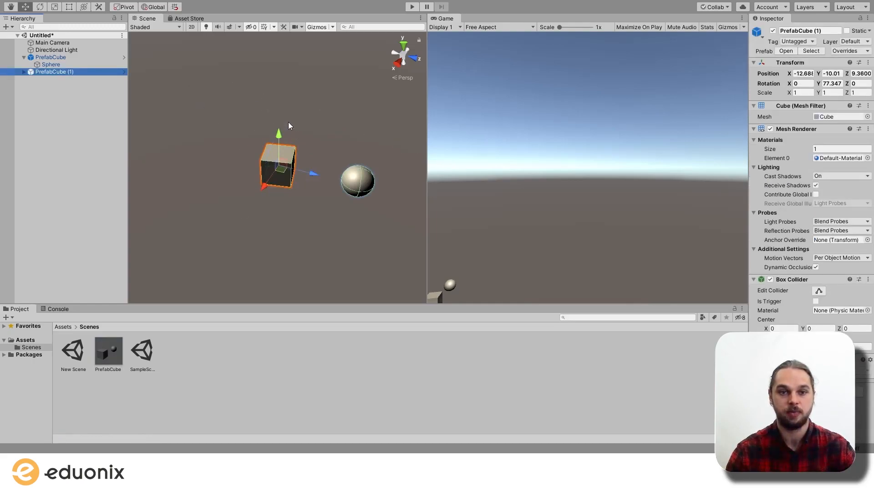
pyautogui.moveTo(266, 195); pyautogui.dragTo(299, 151)
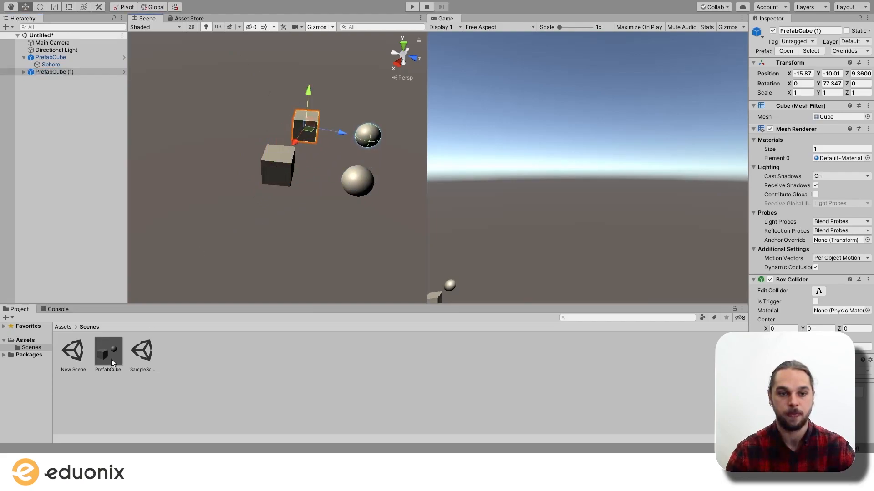
pyautogui.moveTo(114, 361); pyautogui.dragTo(249, 233)
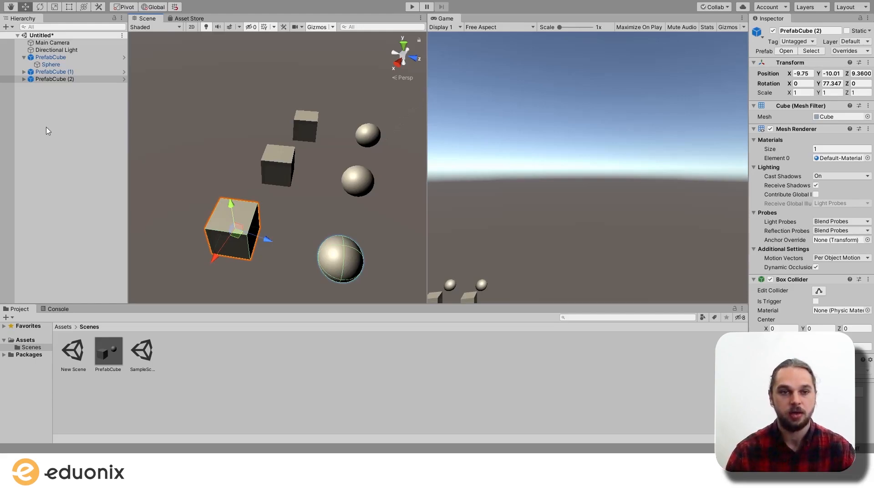
# Duplicate the PrefabCube (2) instance twice in place
pyautogui.click(64, 79)
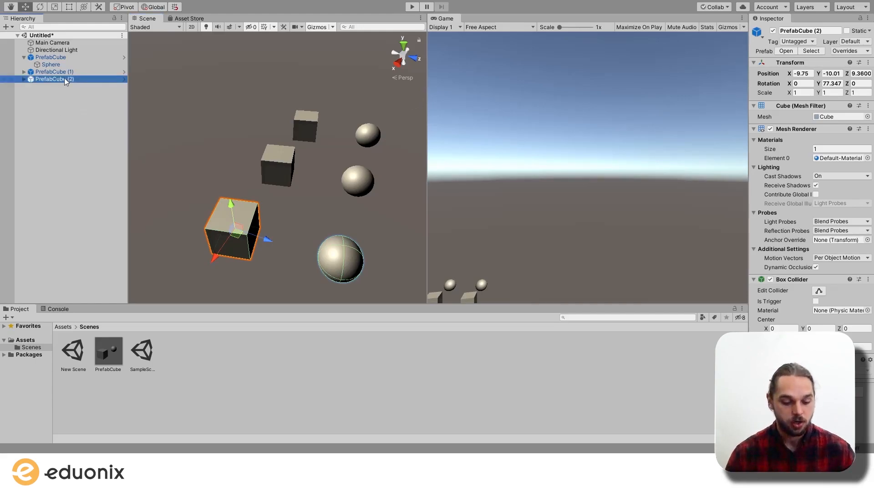
pyautogui.hotkey('ctrl', 'd')
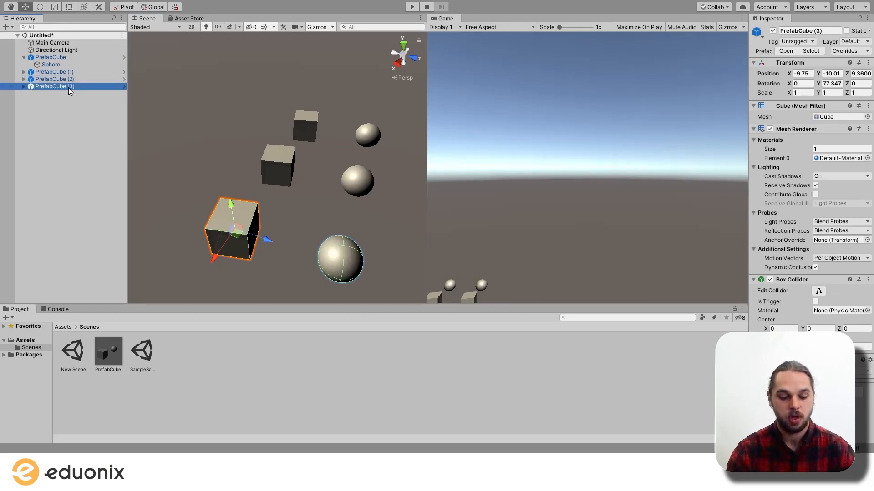
pyautogui.hotkey('ctrl', 'd')
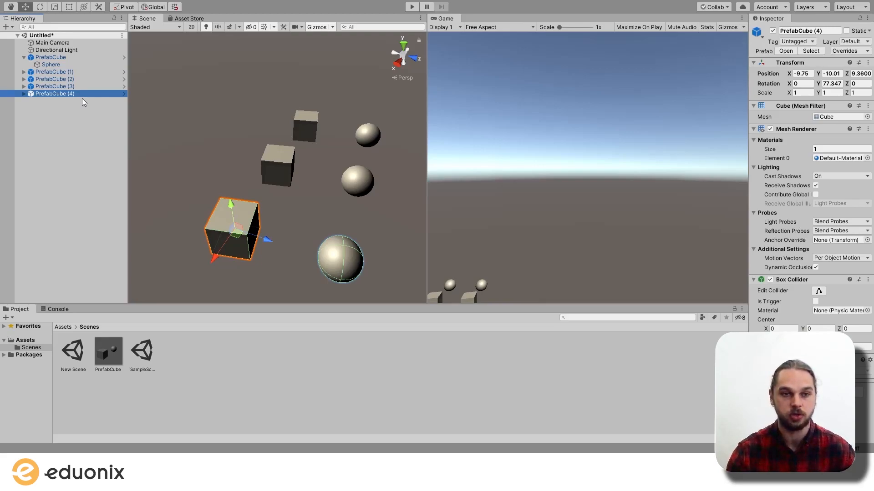
# Try duplicating every object in the scene and raising the copies along Y, and undo both changes
pyautogui.hotkey('ctrl', 'a')
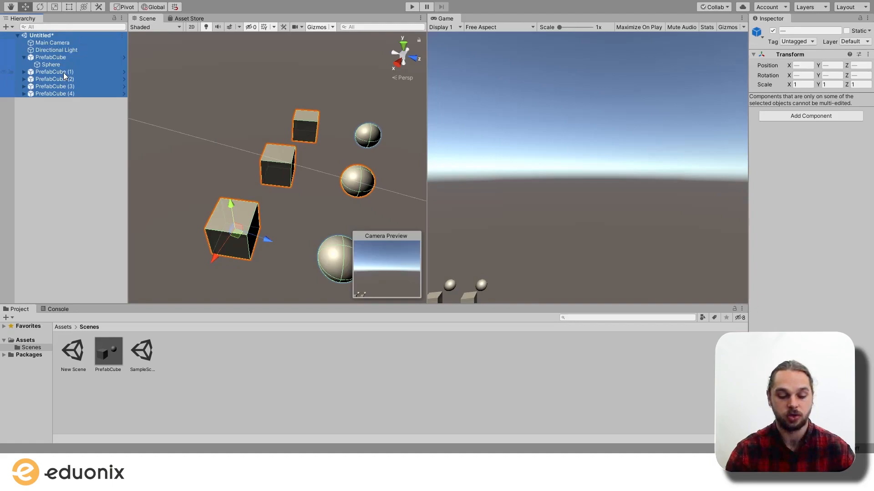
pyautogui.hotkey('ctrl', 'd')
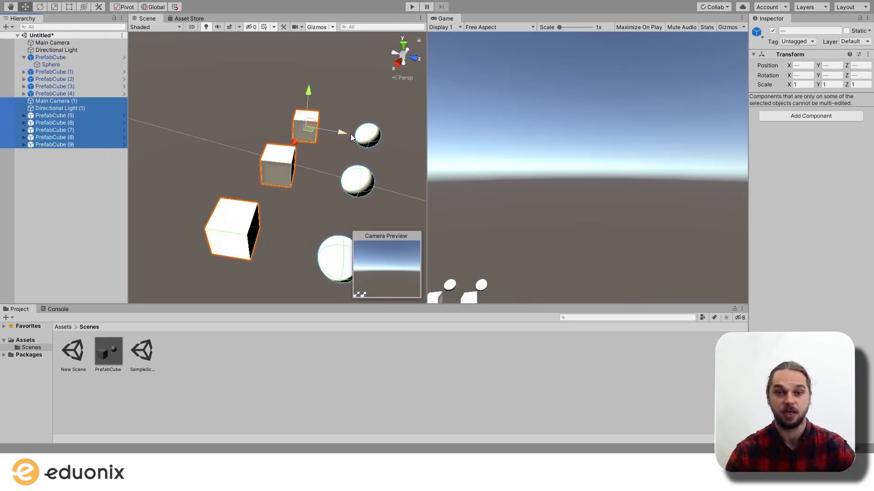
pyautogui.moveTo(308, 93); pyautogui.dragTo(311, 51)
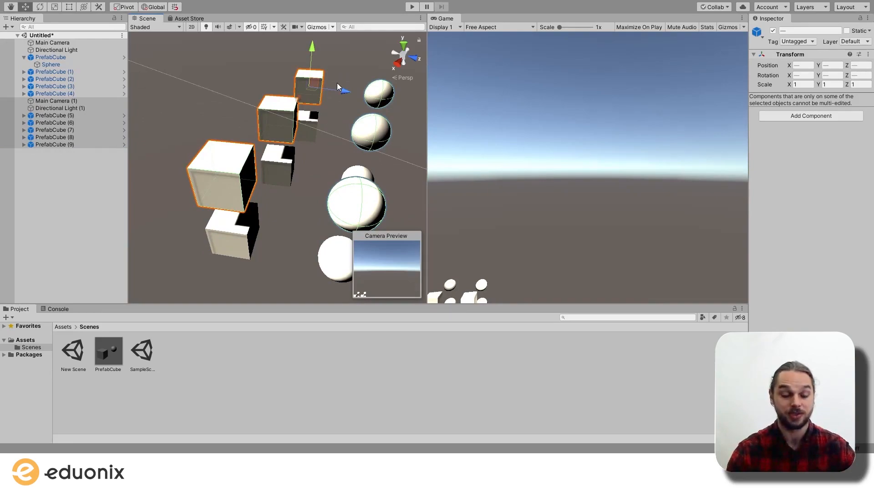
pyautogui.hotkey('ctrl', 'z')
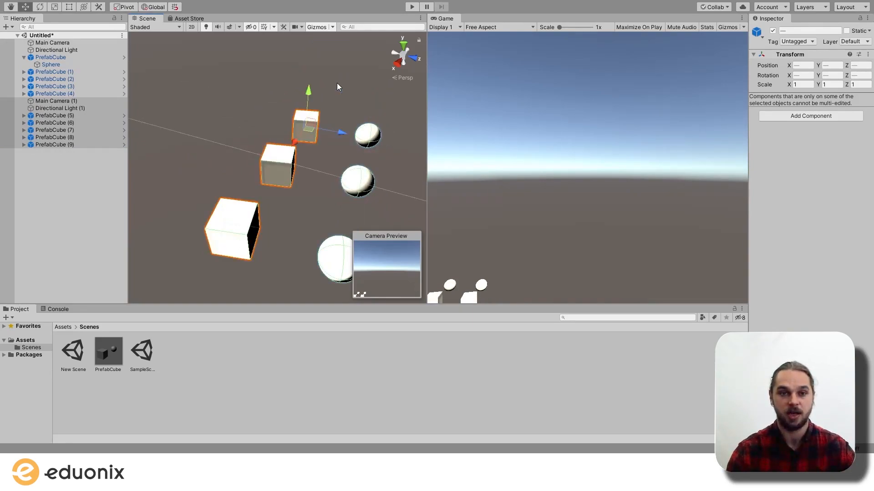
pyautogui.hotkey('ctrl', 'z')
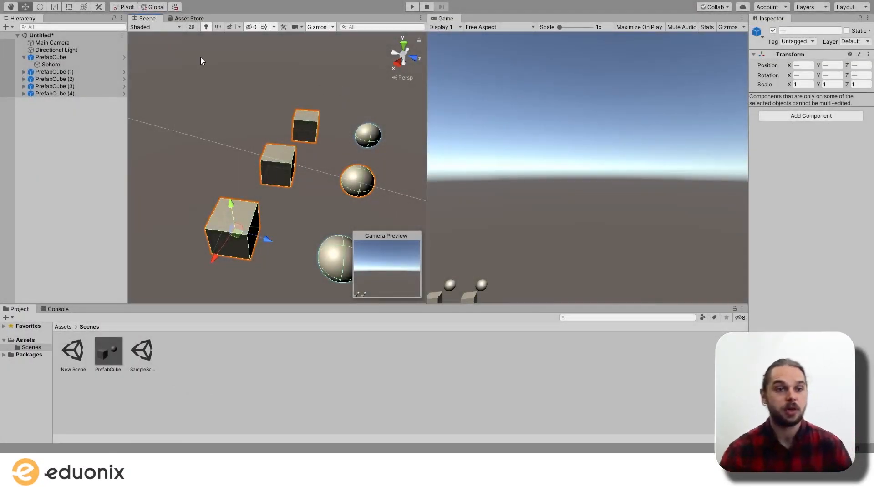
# Delete all PrefabCube instances from the scene
pyautogui.click(104, 143)
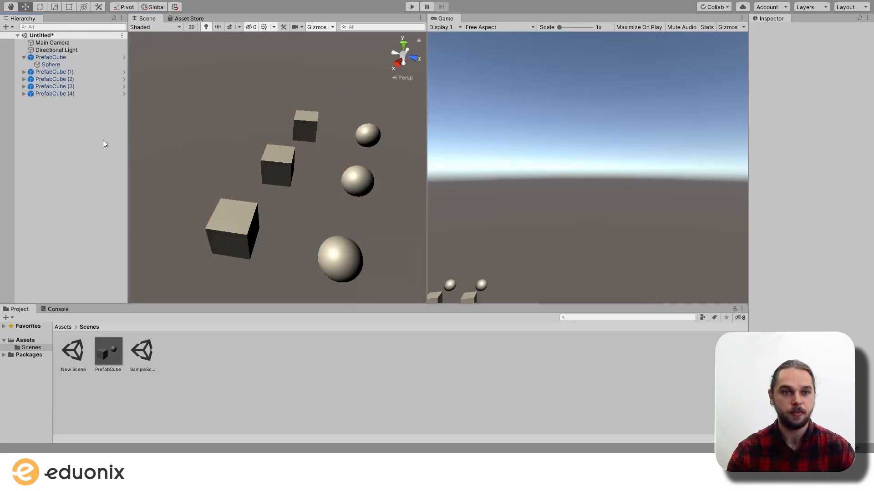
pyautogui.click(99, 57)
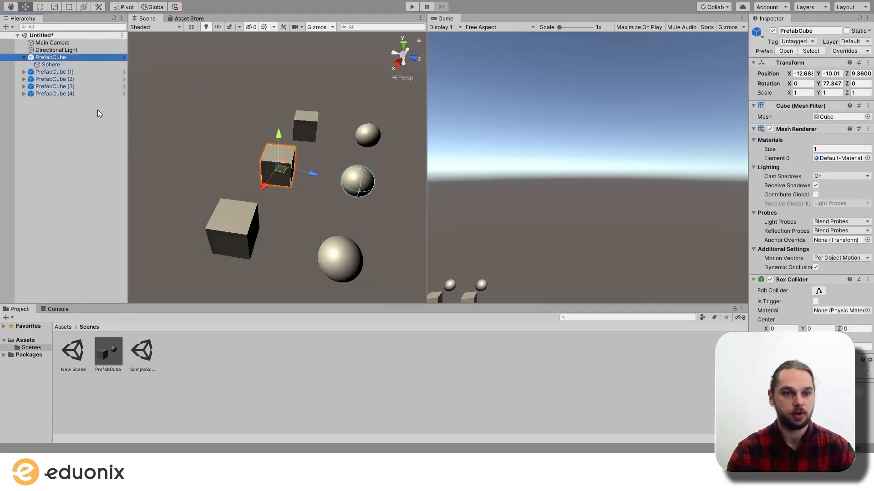
pyautogui.keyDown('shift'); pyautogui.click(95, 96); pyautogui.keyUp('shift')
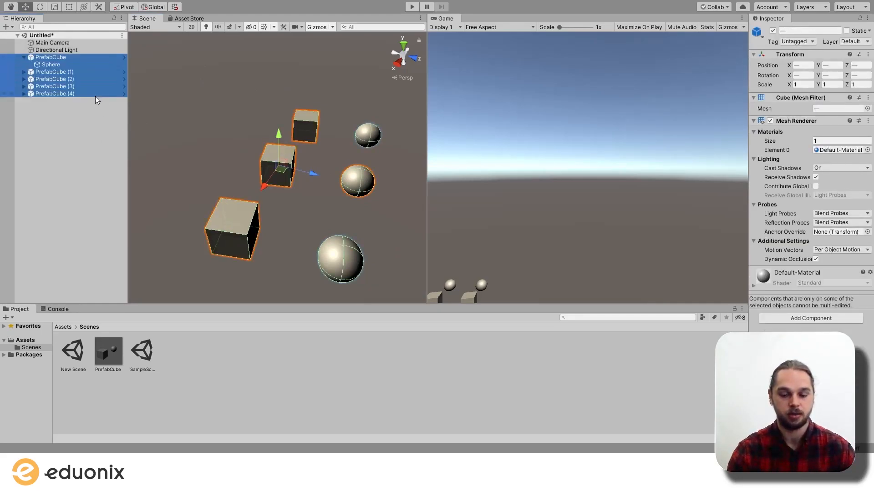
pyautogui.press('Delete')
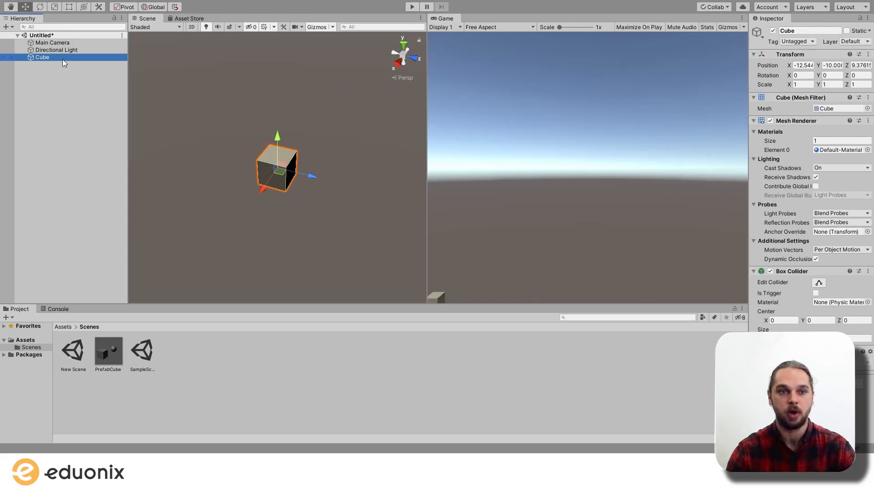
# Create an empty game object at the root of the scene and move it away from the cube to Z 12.75
pyautogui.click(55, 87)
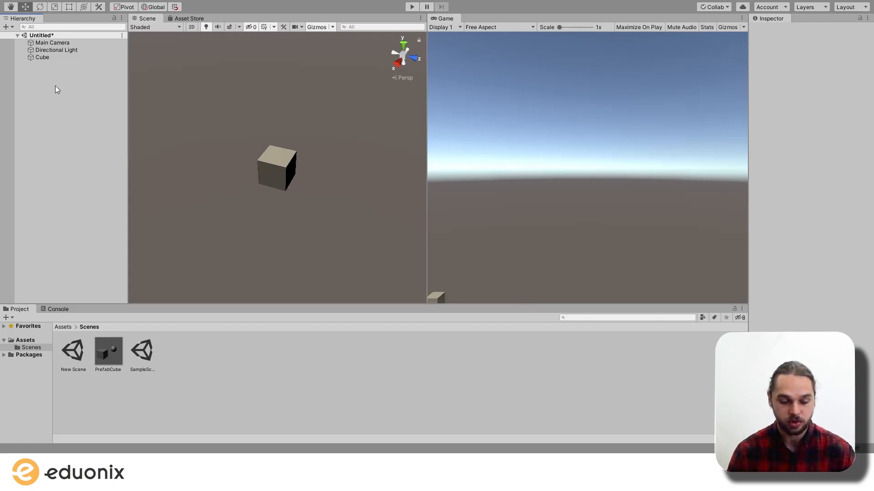
pyautogui.hotkey('ctrl', 'shift', 'n')
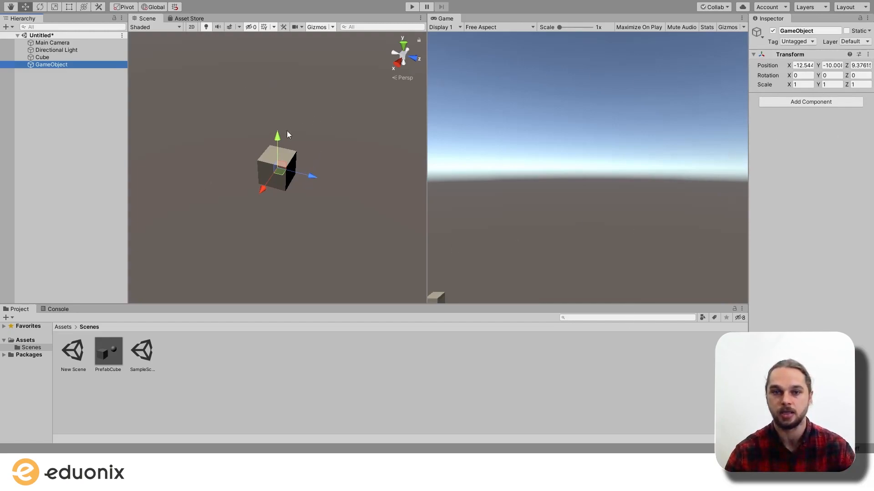
pyautogui.moveTo(316, 179); pyautogui.dragTo(397, 183)
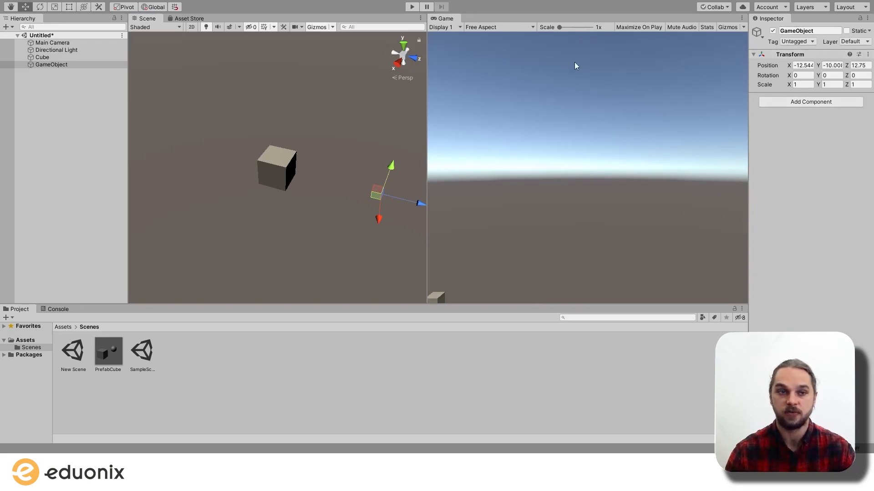
# Add a Mesh Filter component to the empty game object and assign the Cube mesh to it
pyautogui.click(804, 143)
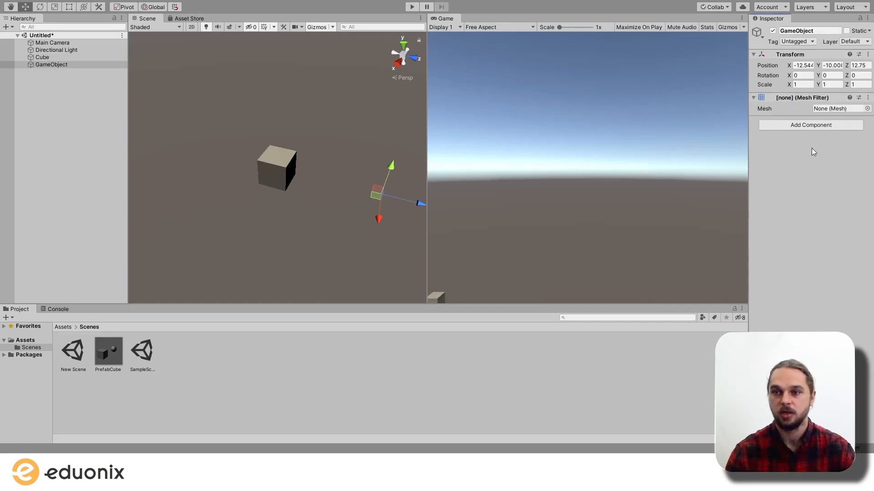
pyautogui.click(868, 108)
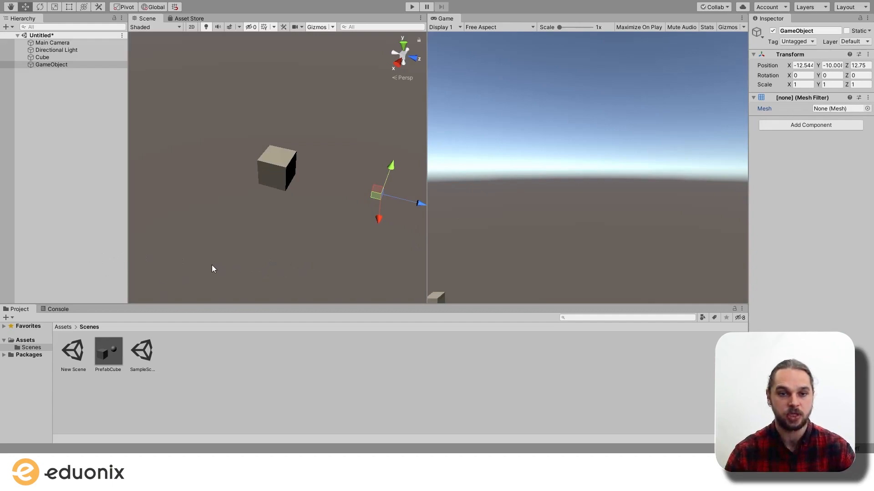
pyautogui.click(163, 266)
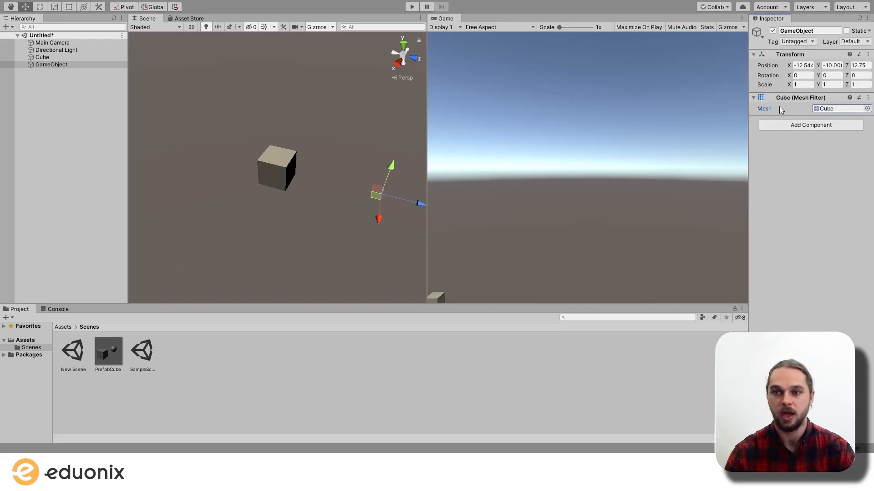
# Give the game object a Mesh Renderer with the Default-Diffuse material and a Box Collider
pyautogui.click(798, 128)
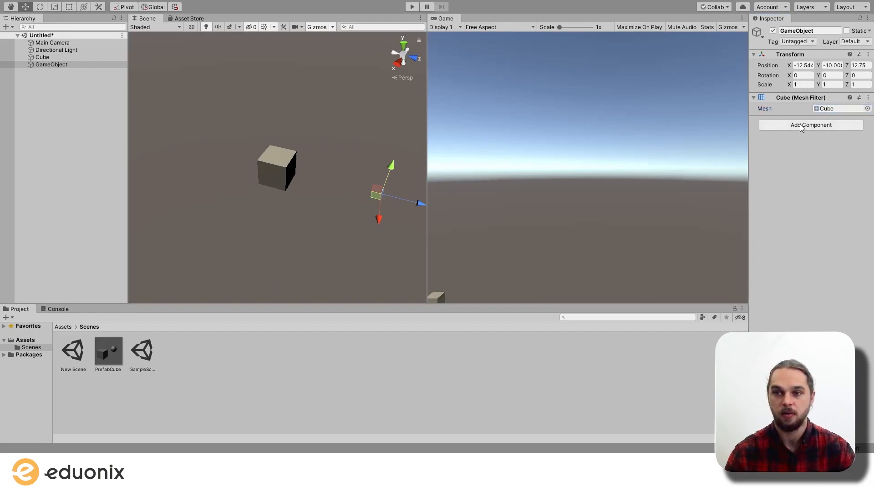
pyautogui.click(793, 175)
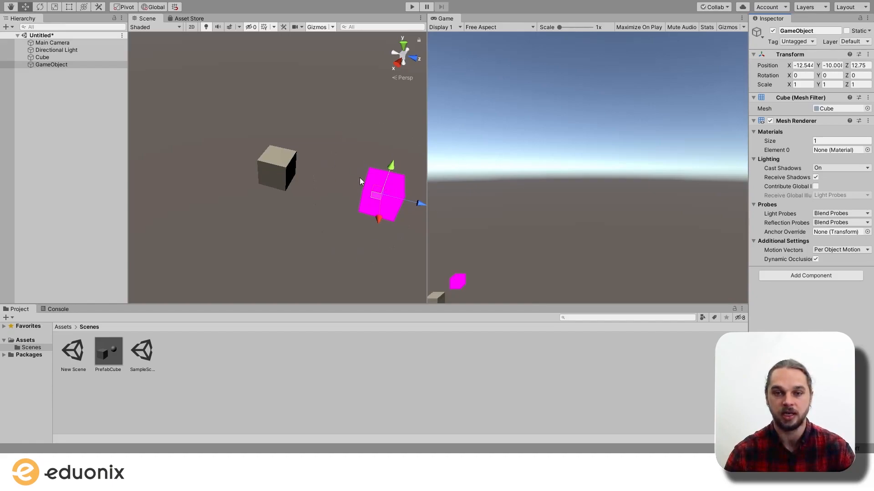
pyautogui.click(818, 141)
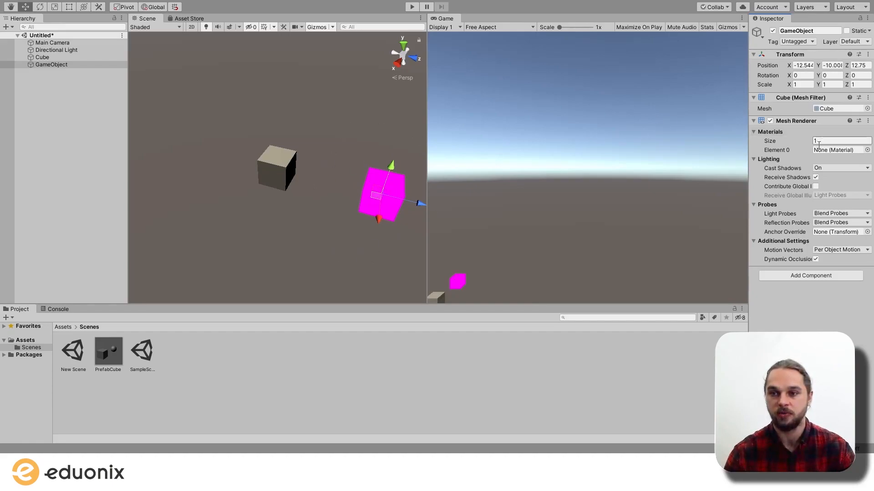
pyautogui.click(790, 138)
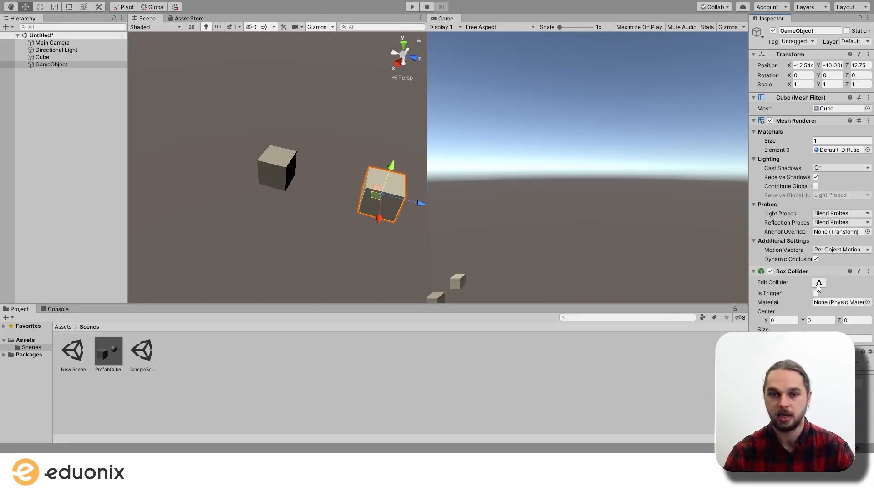
# Inspect the Box Collider's edit handles on the hand-built cube, and compare the object deselected and selected in the scene
pyautogui.click(817, 284)
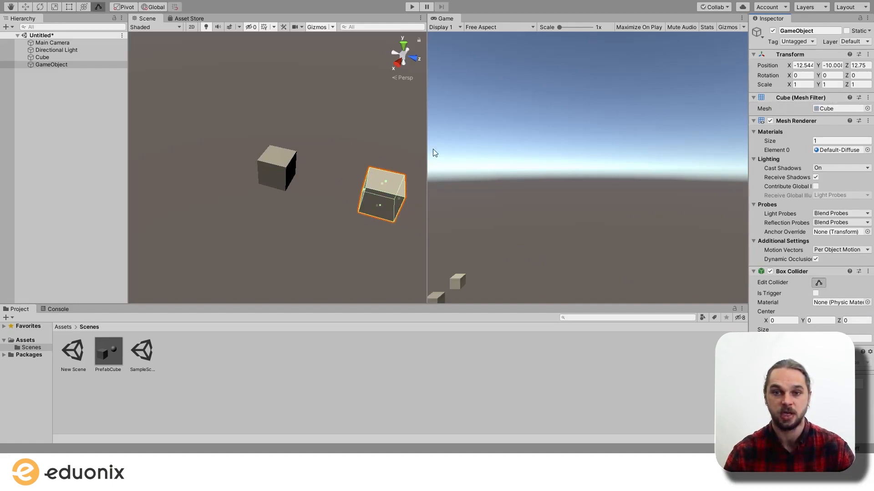
pyautogui.click(819, 283)
pyautogui.click(821, 284)
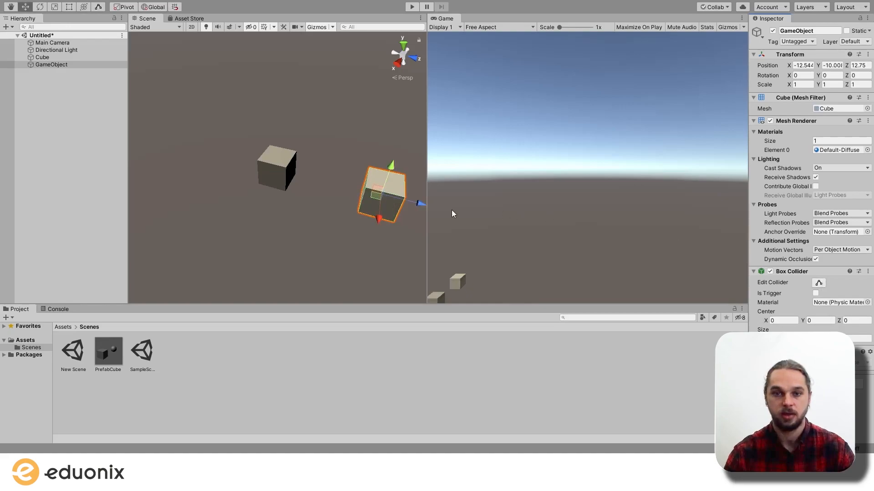
pyautogui.click(51, 106)
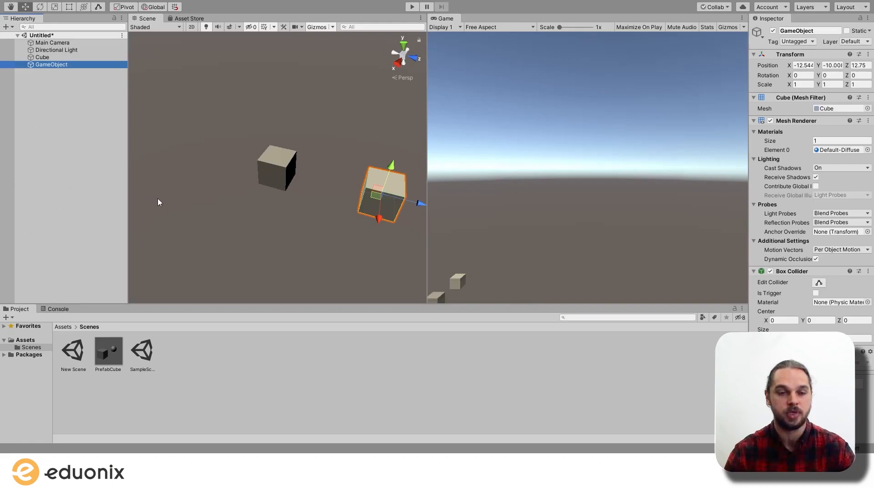
pyautogui.click(37, 91)
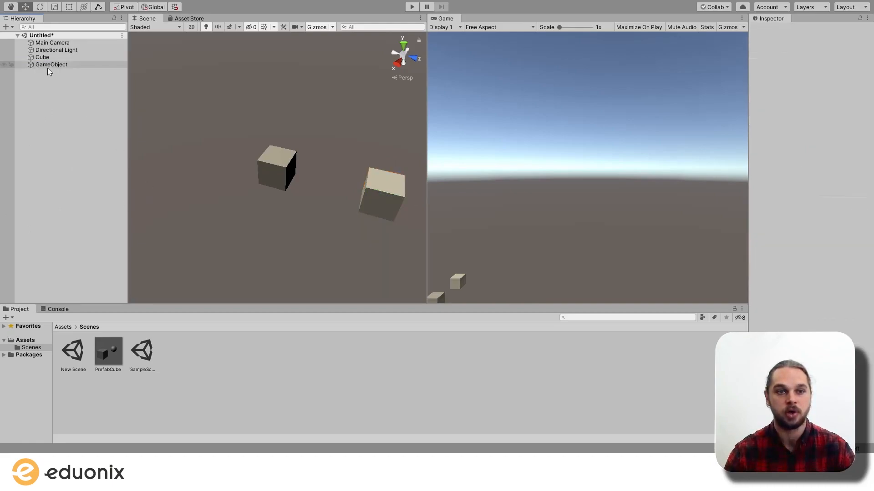
pyautogui.click(386, 193)
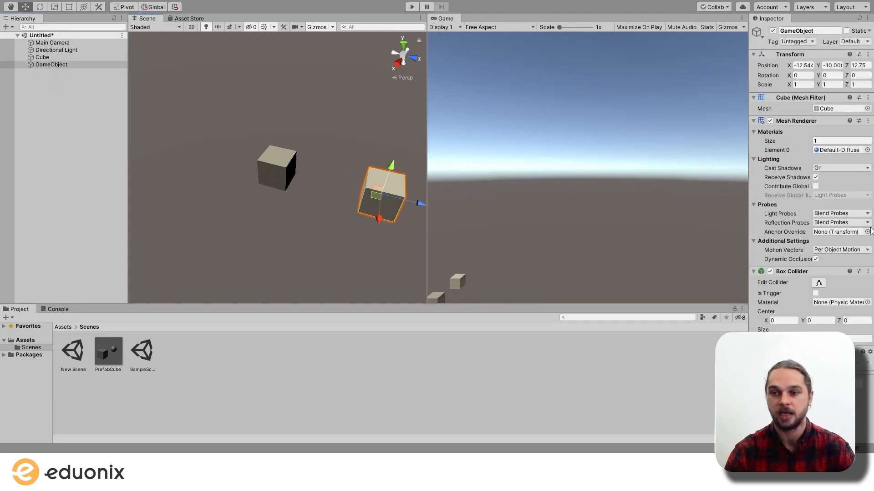